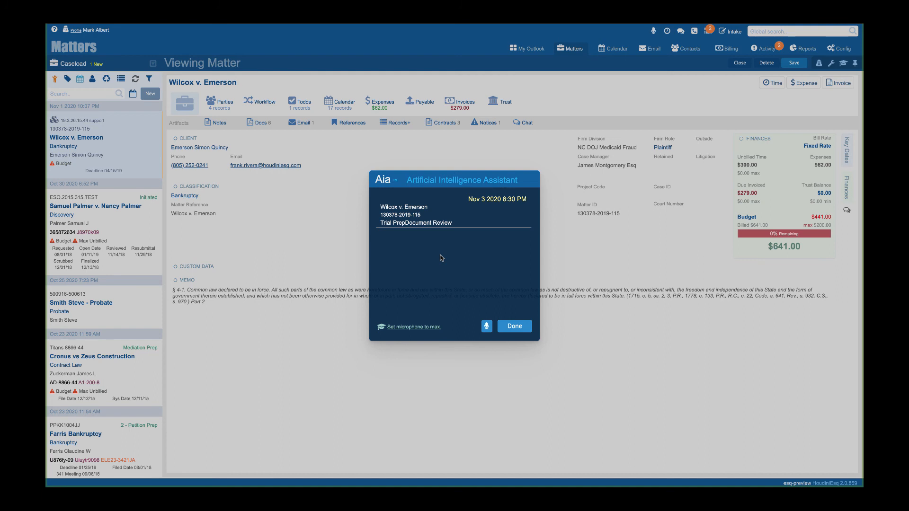
Close the assistant dialog and add a new timer linked to the Wilcox v. Emerson matter.
click(515, 326)
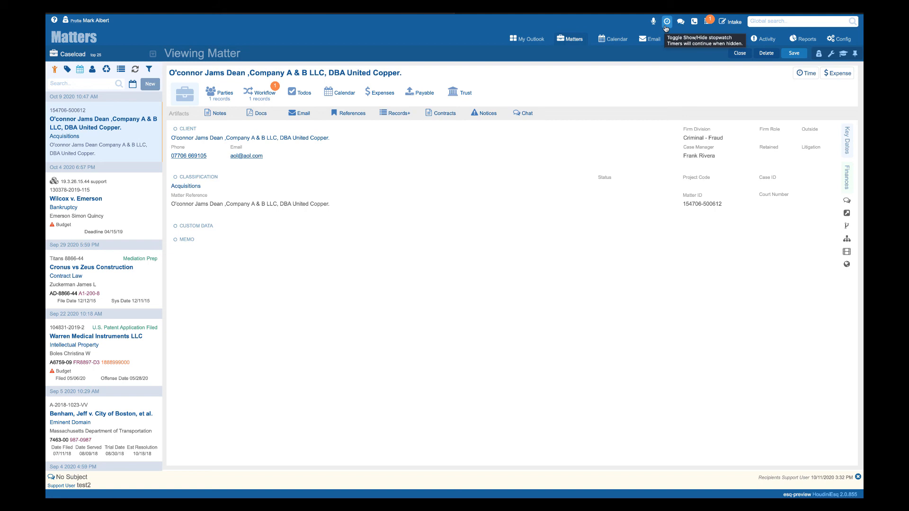
click(666, 24)
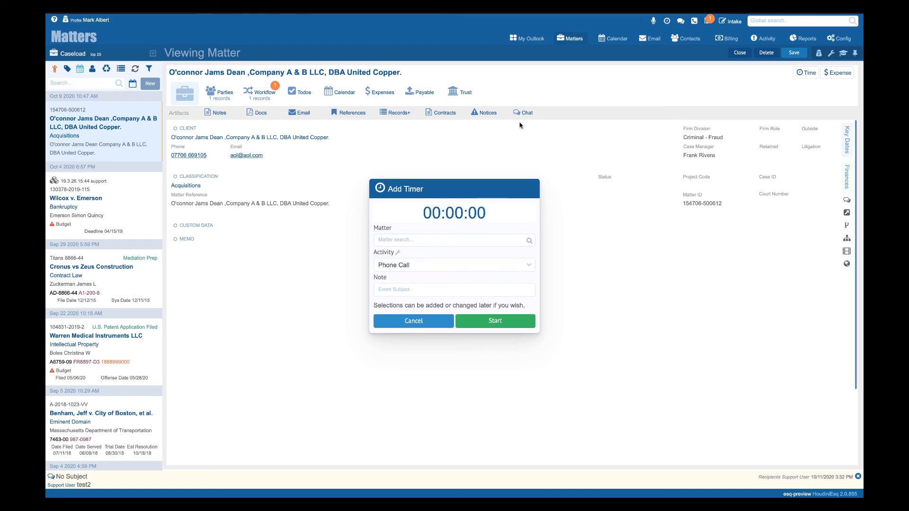
click(478, 240)
text(w)
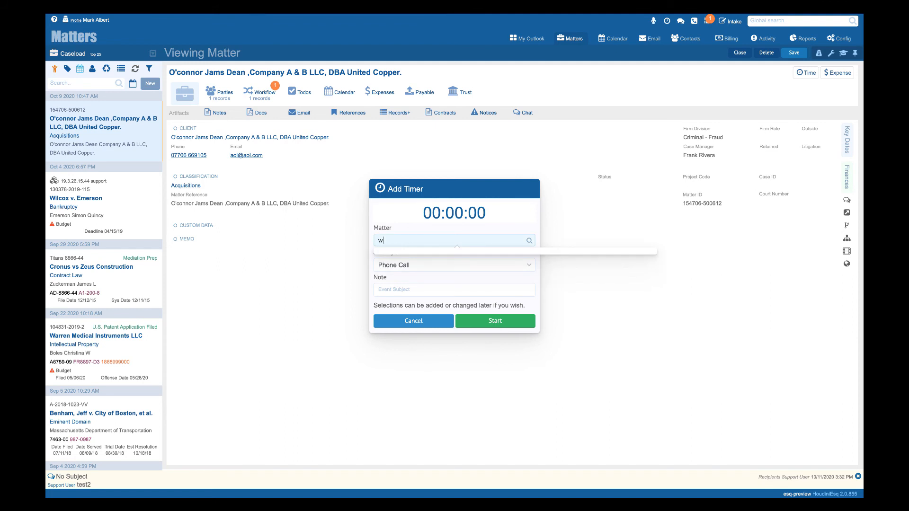
text(ilc)
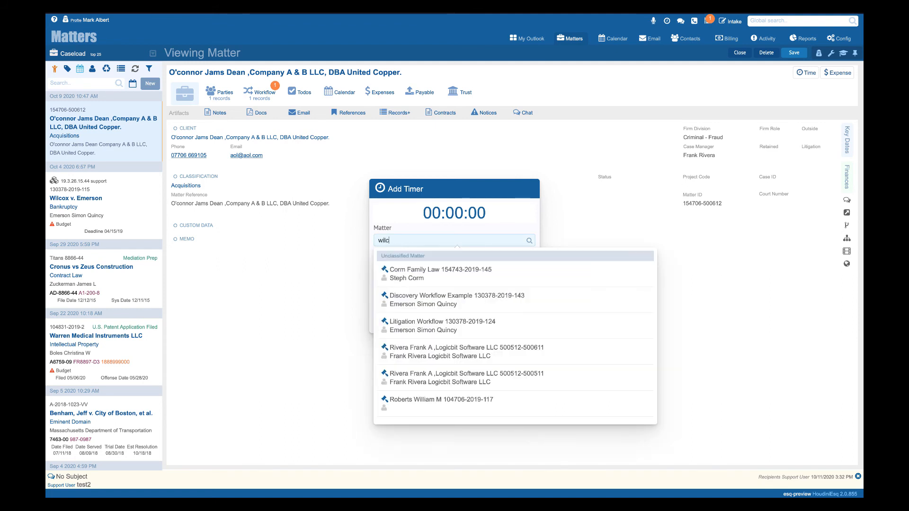
text(ox)
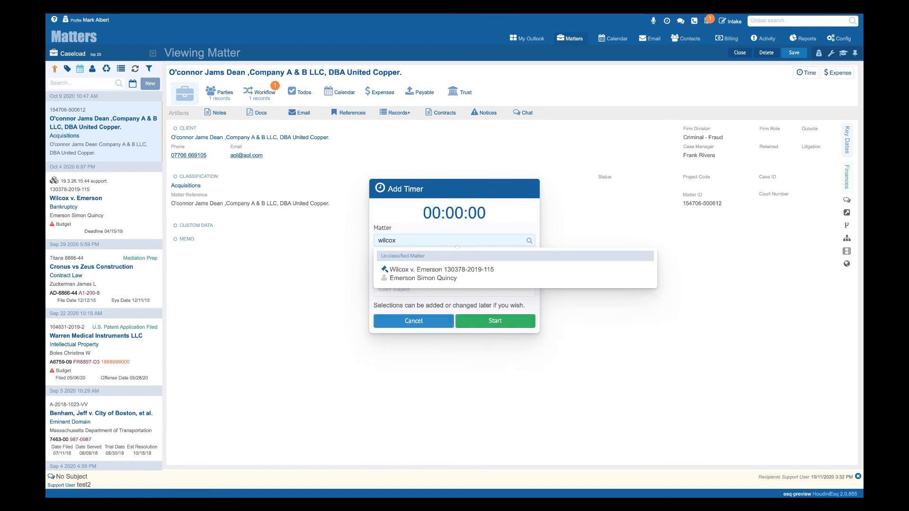
click(491, 277)
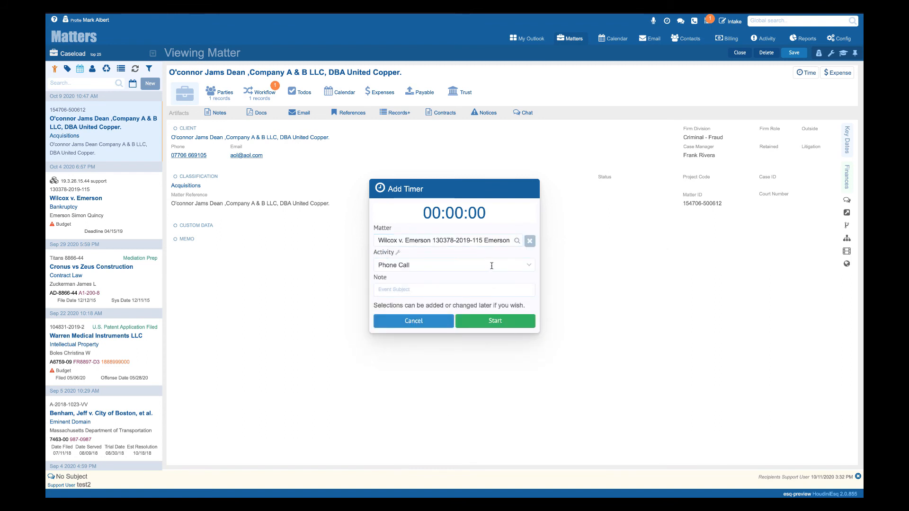
Set the timer's activity to Trial Prep and its note to "Trial prep timer", and start the timer.
click(491, 266)
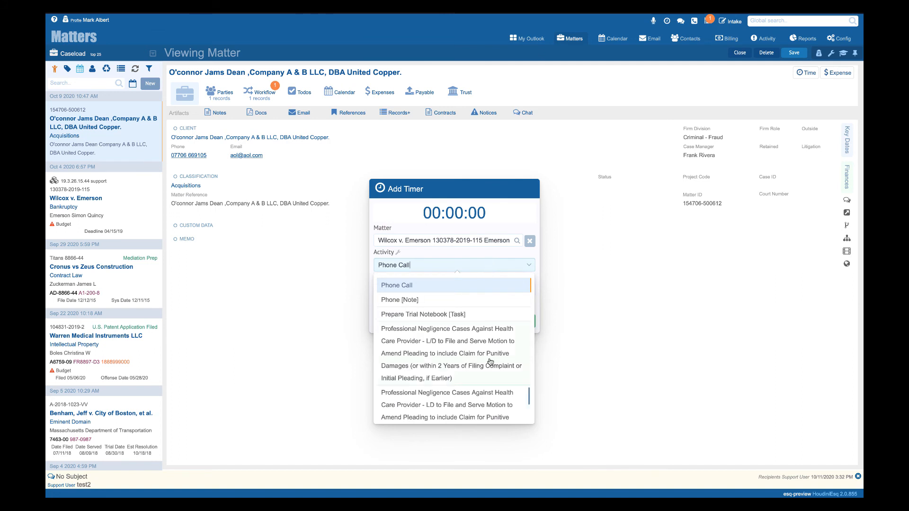
scroll(490, 362, down, 5)
scroll(490, 362, down, 2)
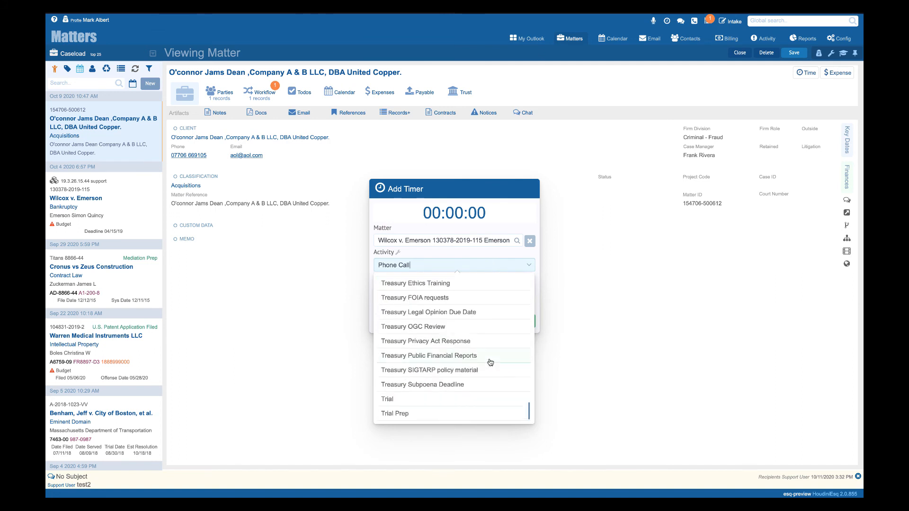
click(458, 414)
click(456, 290)
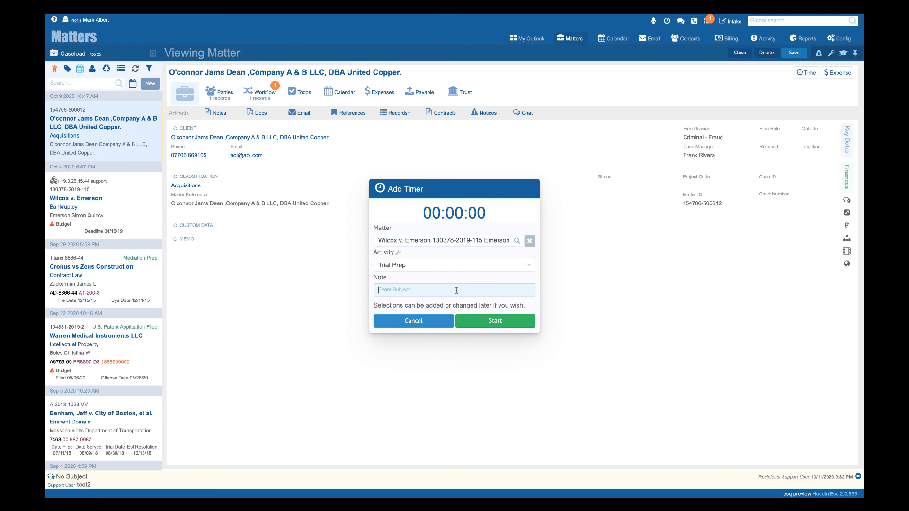
text(Trial prep timer)
click(478, 321)
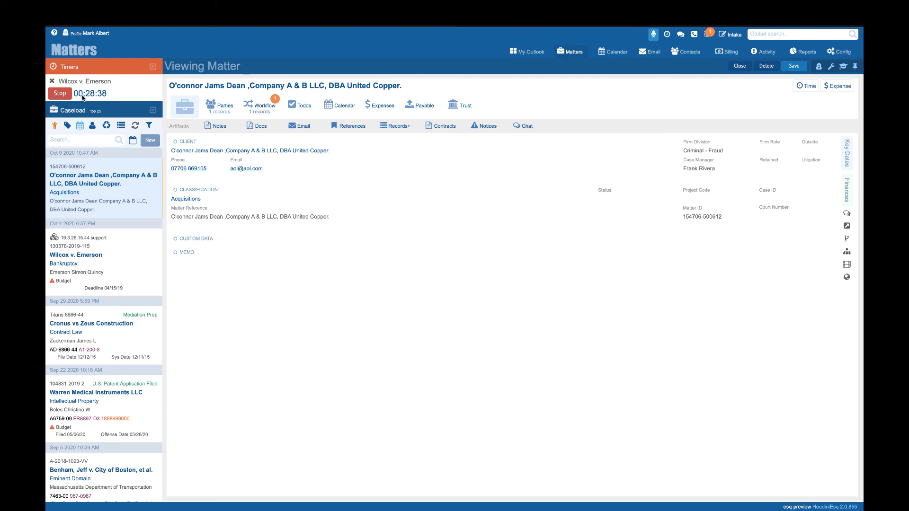
Stop the trial prep timer and save it as a completed, billable event.
click(57, 94)
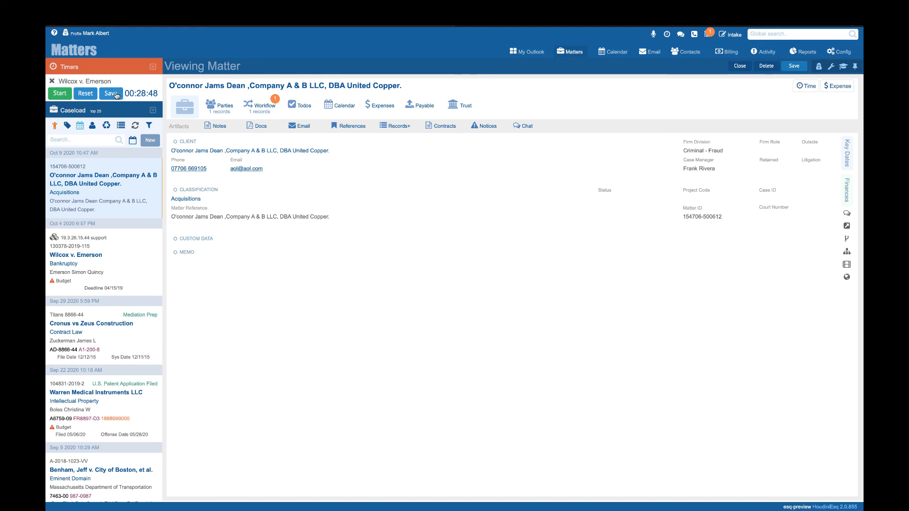
click(116, 95)
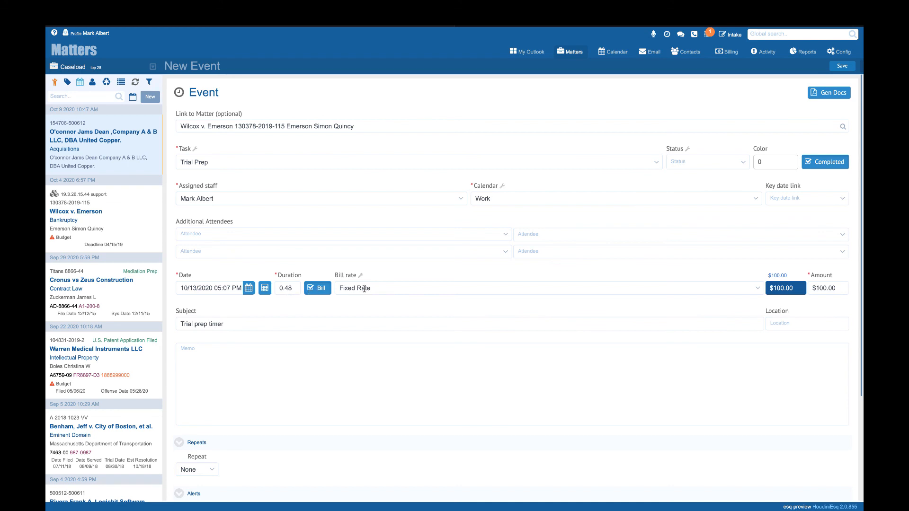
click(321, 294)
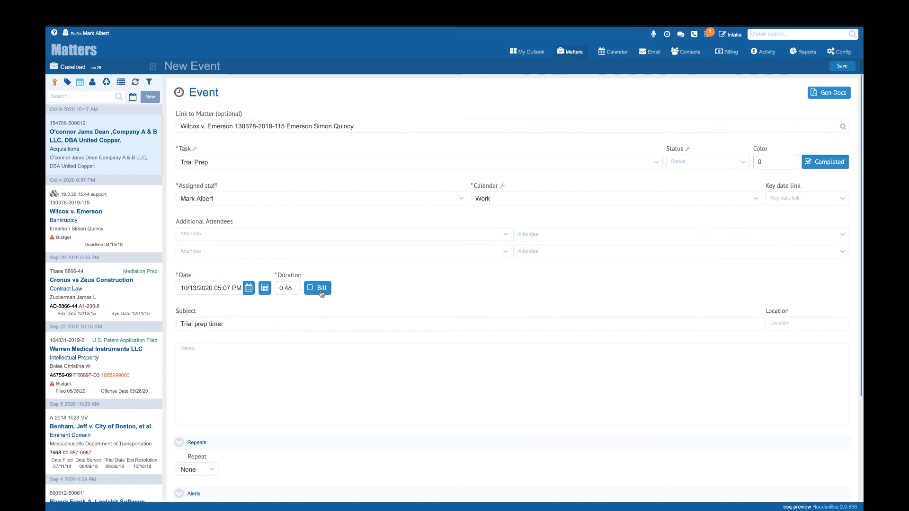
click(322, 294)
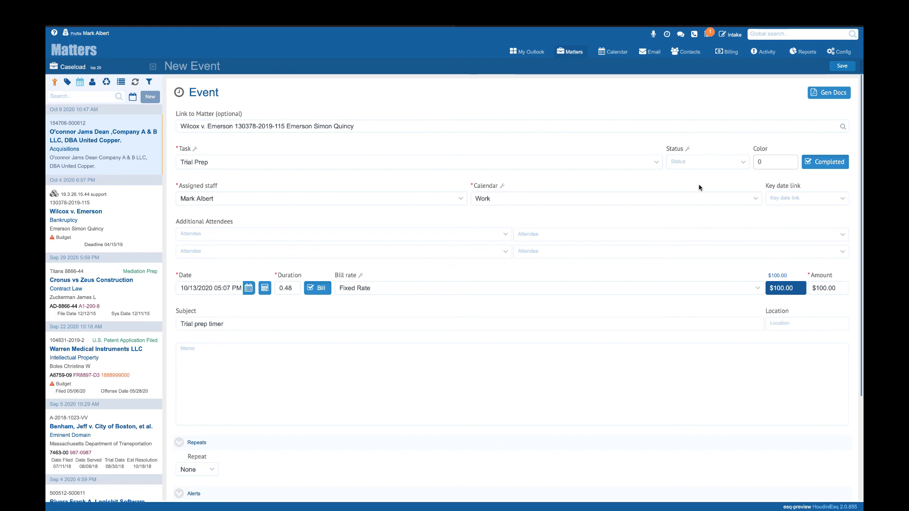
click(842, 67)
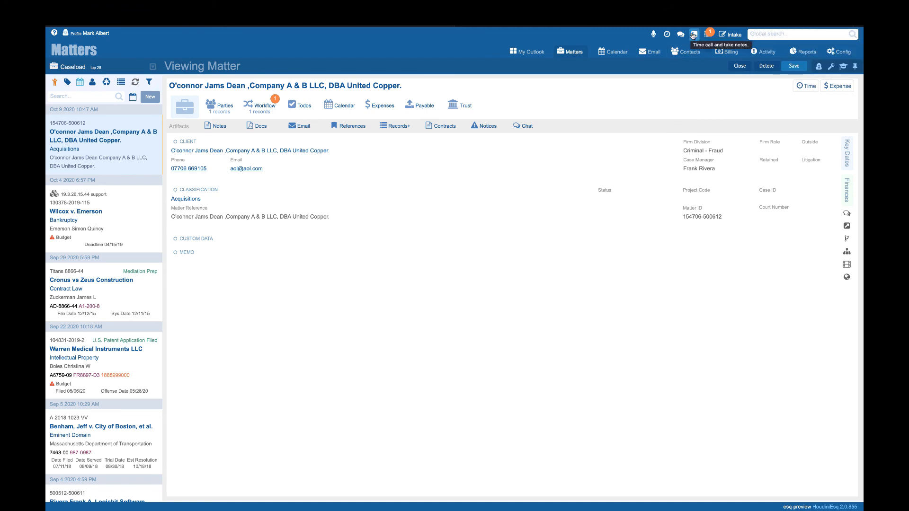
Start a phone call timer for the Wilcox v. Emerson matter.
click(693, 36)
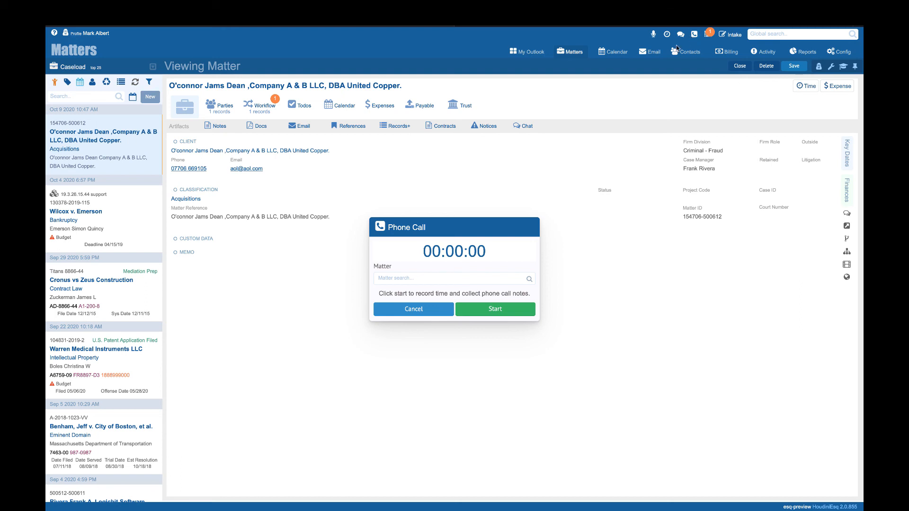
click(397, 279)
text(wilcox)
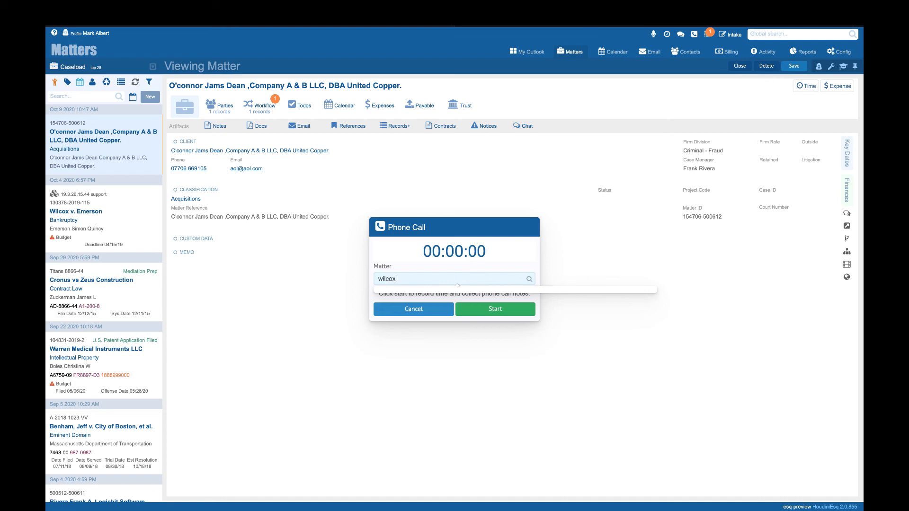
click(400, 324)
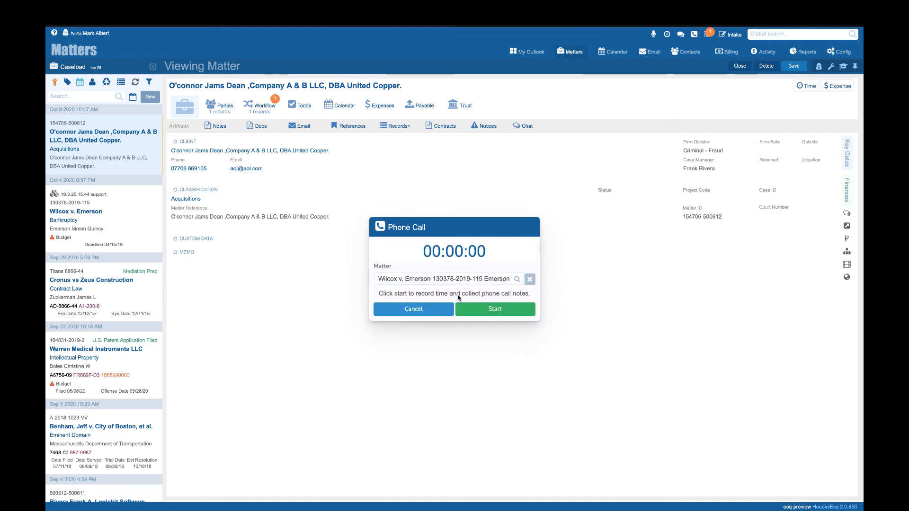
click(484, 311)
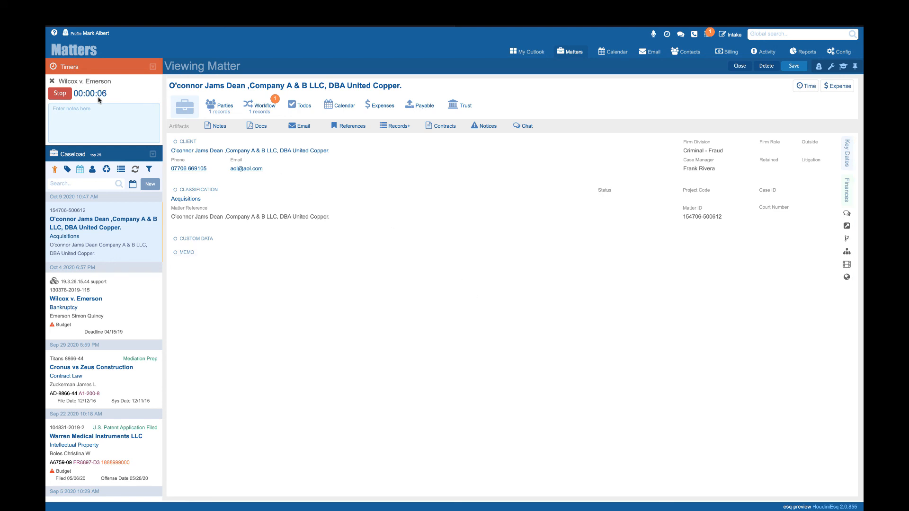
Stop the phone call timer and enter "Phone call training text" as its note.
click(57, 94)
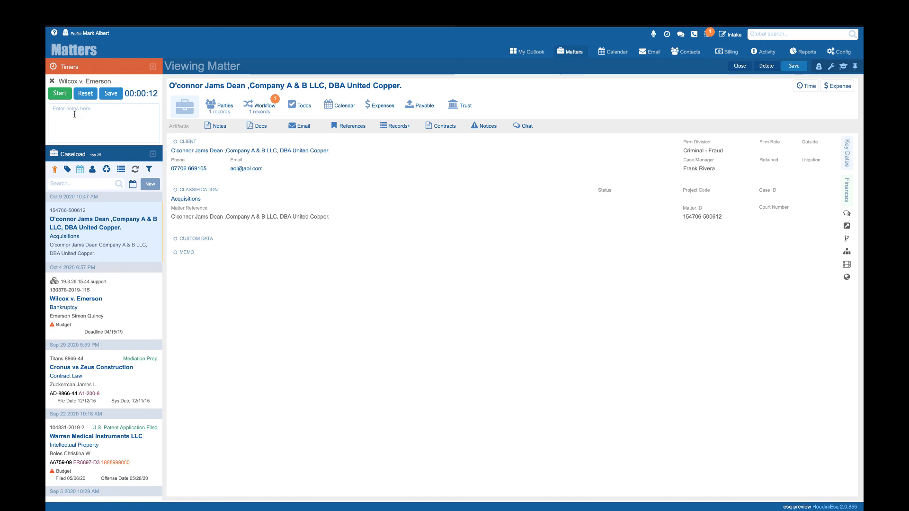
click(85, 109)
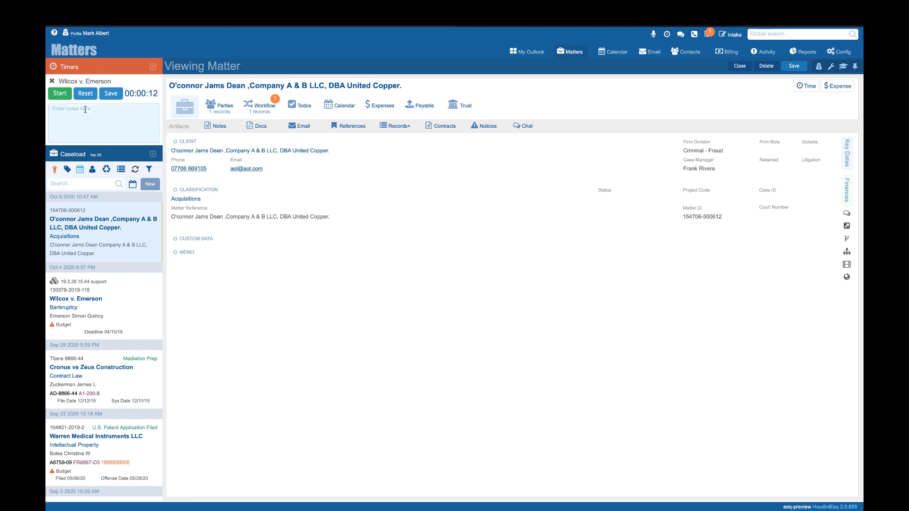
text(Phone cal)
key(BackSpace)
key(BackSpace)
key(BackSpace)
key(BackSpace)
key(BackSpace)
key(BackSpace)
key(BackSpace)
key(BackSpace)
text(Phone call training text)
Save the timed phone call with its note as a billable Phone Call event.
click(109, 93)
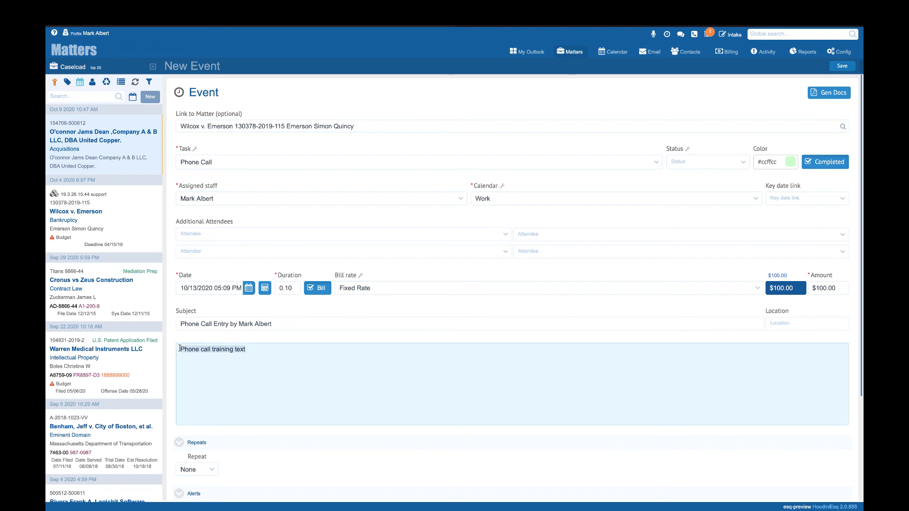
drag(180, 351, 245, 350)
click(844, 67)
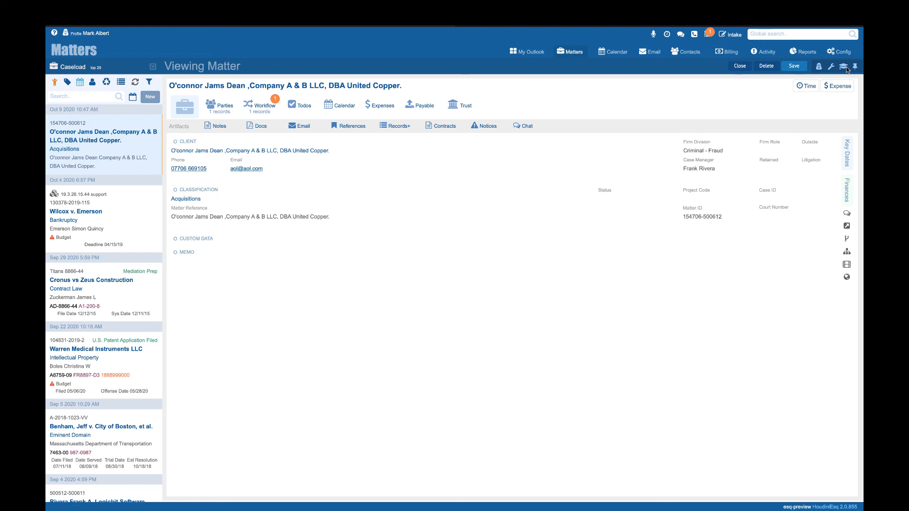
Check the chat notification and which user profile is signed in on each of the two browser tabs.
click(680, 34)
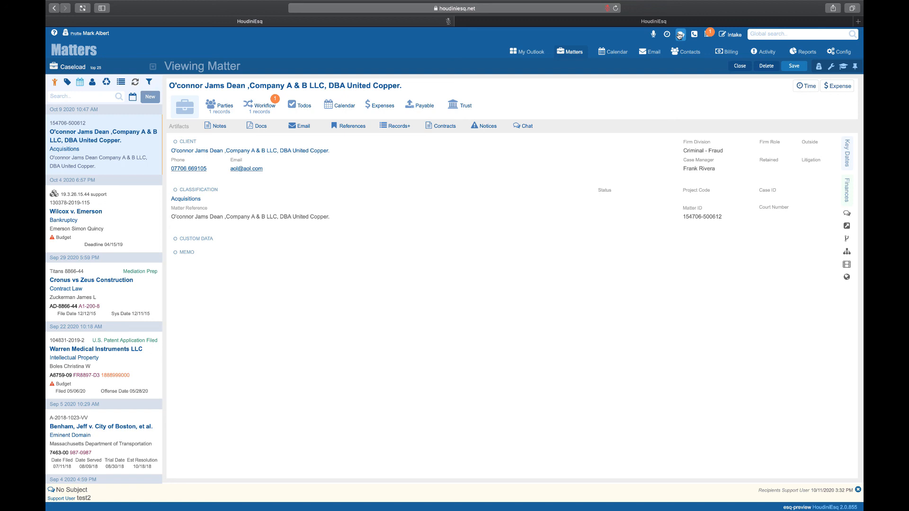
click(680, 34)
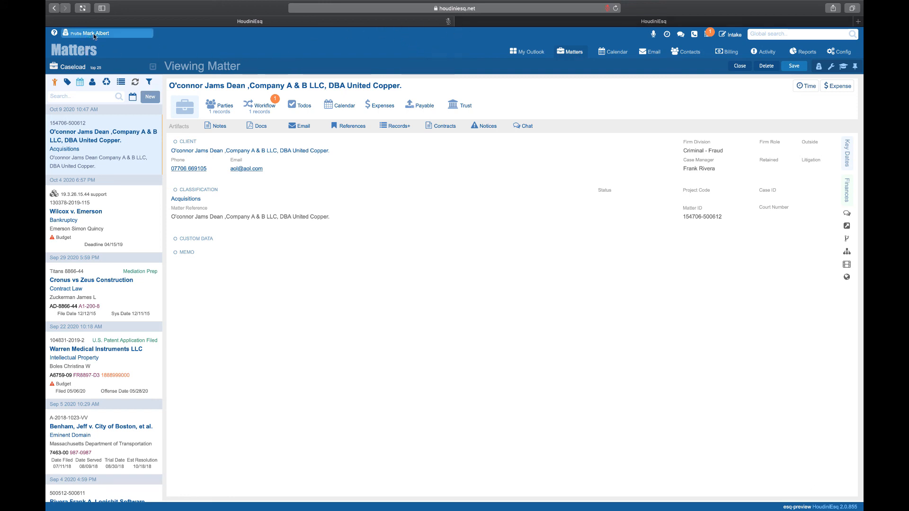
click(495, 22)
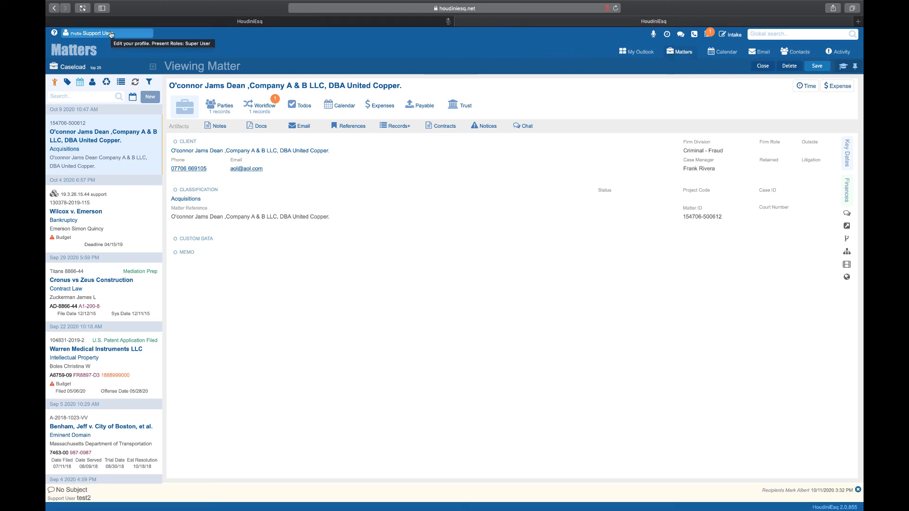
click(380, 23)
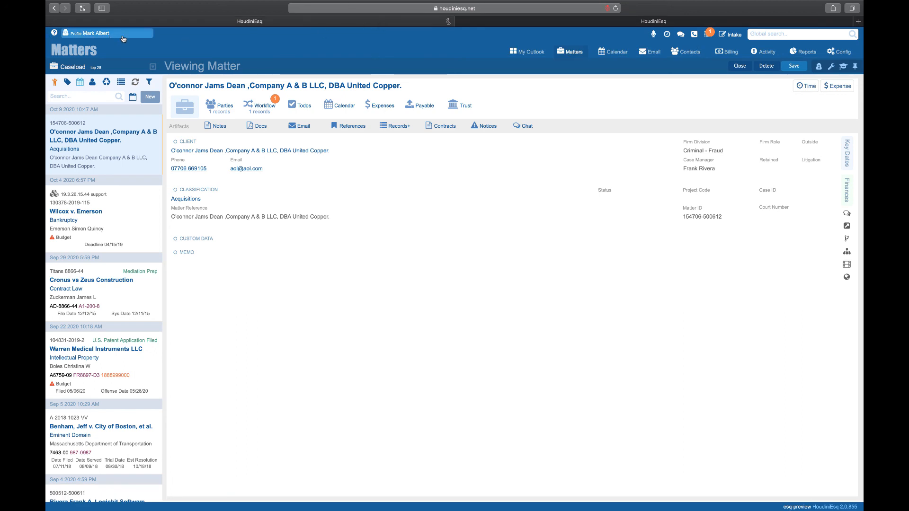
Start a new chat discussion with Support User as the chat member.
click(680, 34)
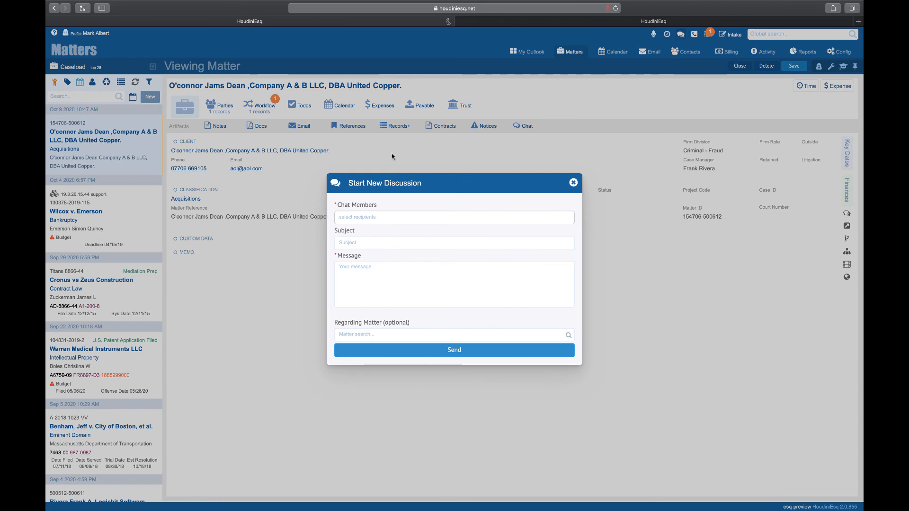
click(386, 218)
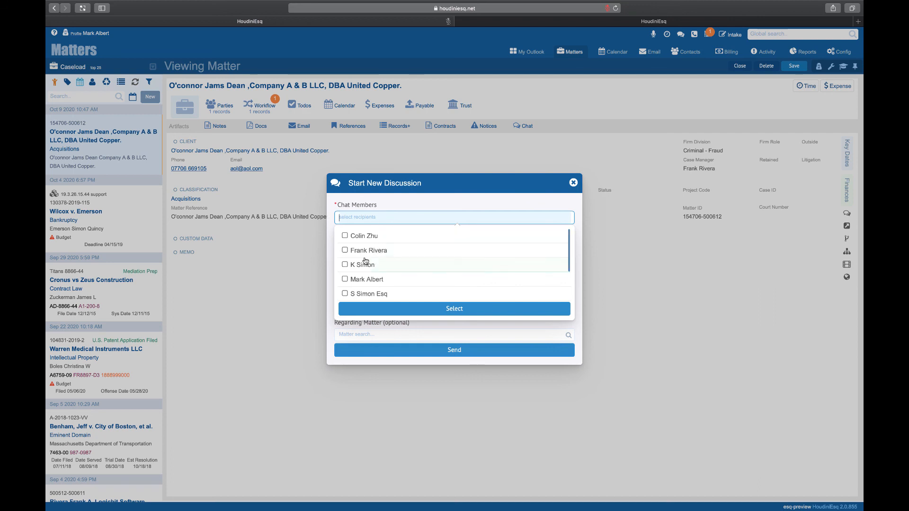
scroll(365, 284, down, 2)
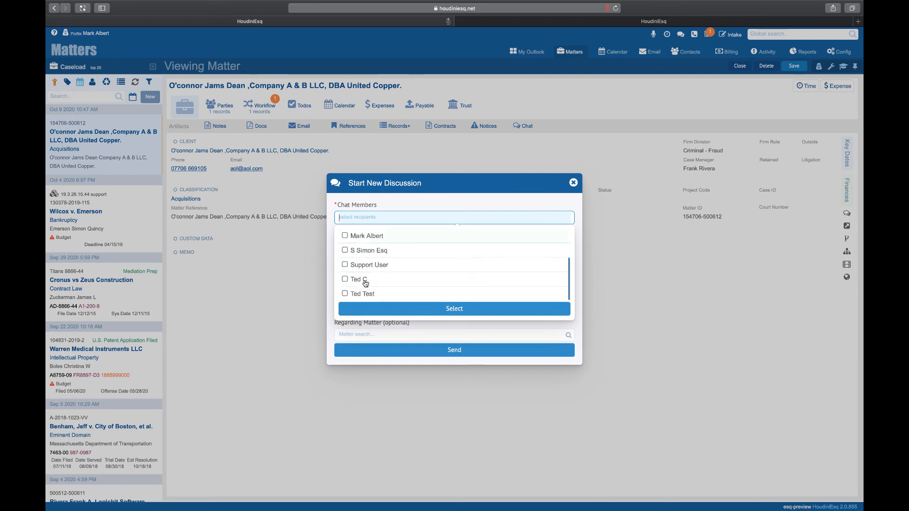
click(362, 267)
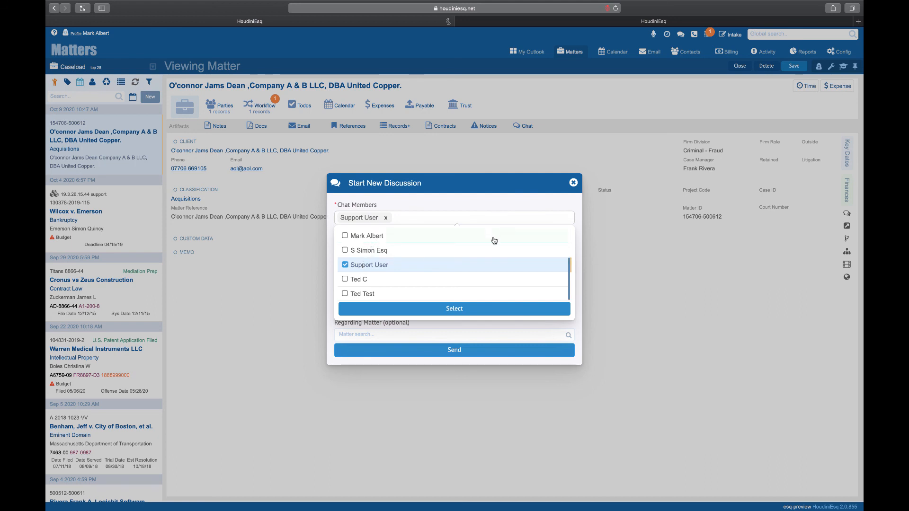
click(476, 311)
Give the discussion the subject "Matter Status" and the message "What is the status of this matter".
click(377, 246)
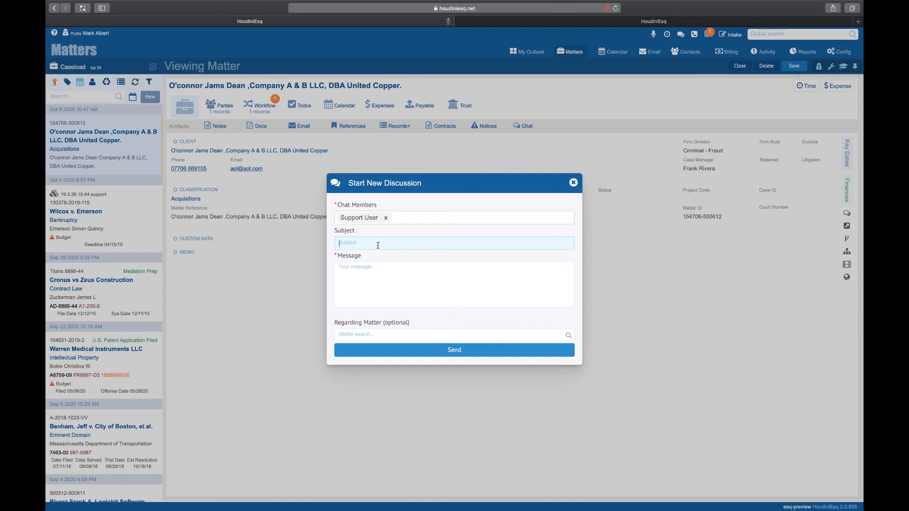
text(Matter Status)
click(382, 280)
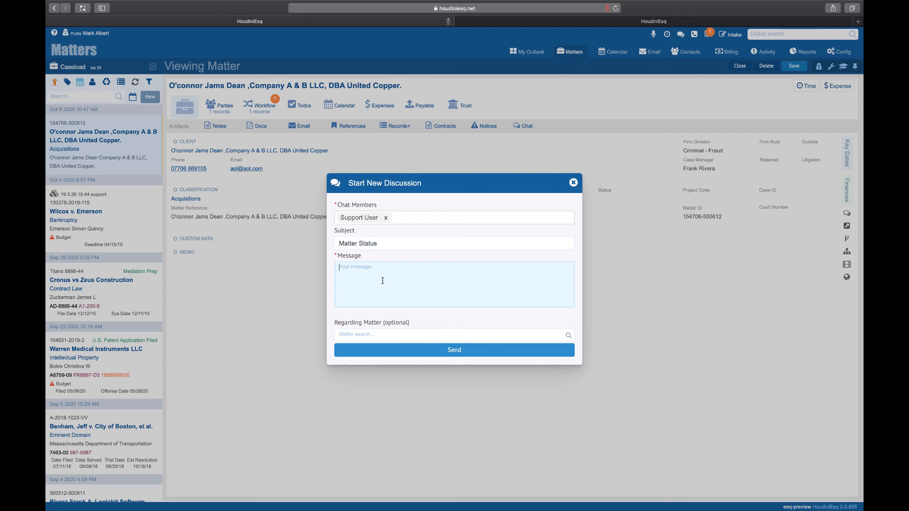
text(What is the status of this matter)
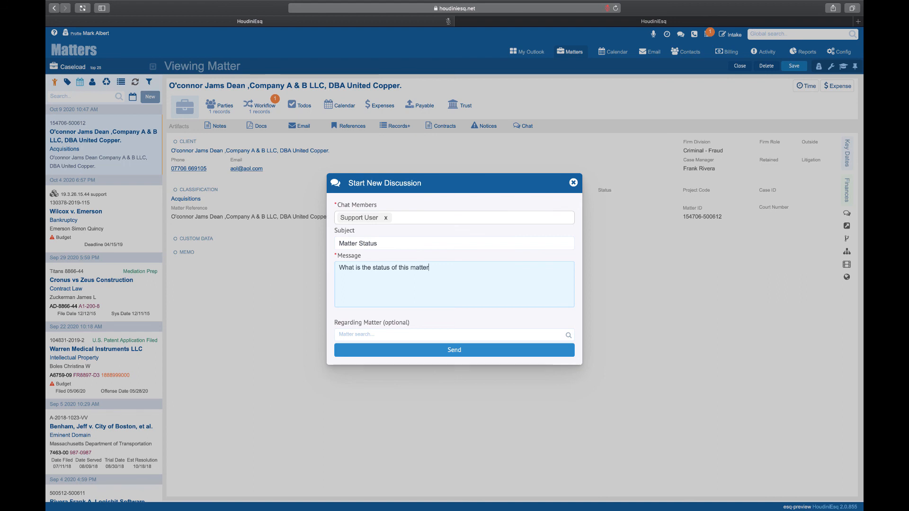
Link the discussion to the caseload's Bankruptcy matter and send it.
click(406, 336)
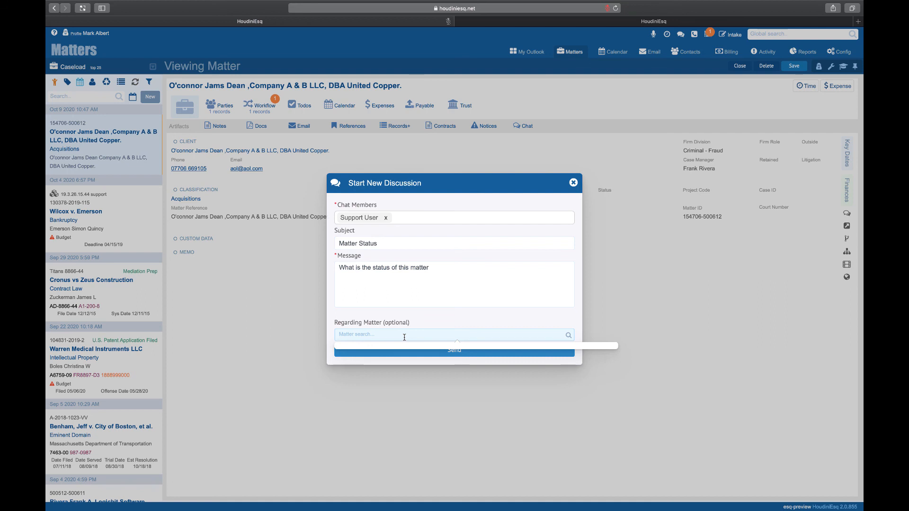
text(wilcox)
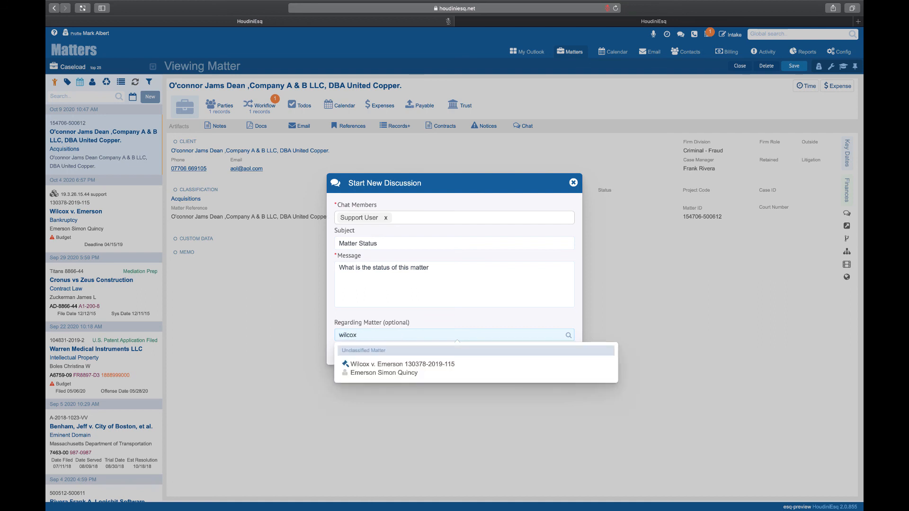
click(369, 374)
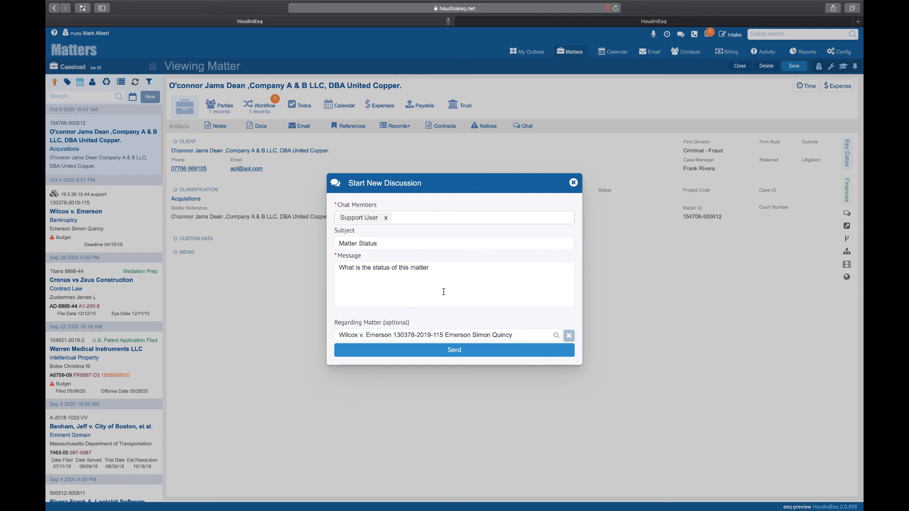
click(467, 351)
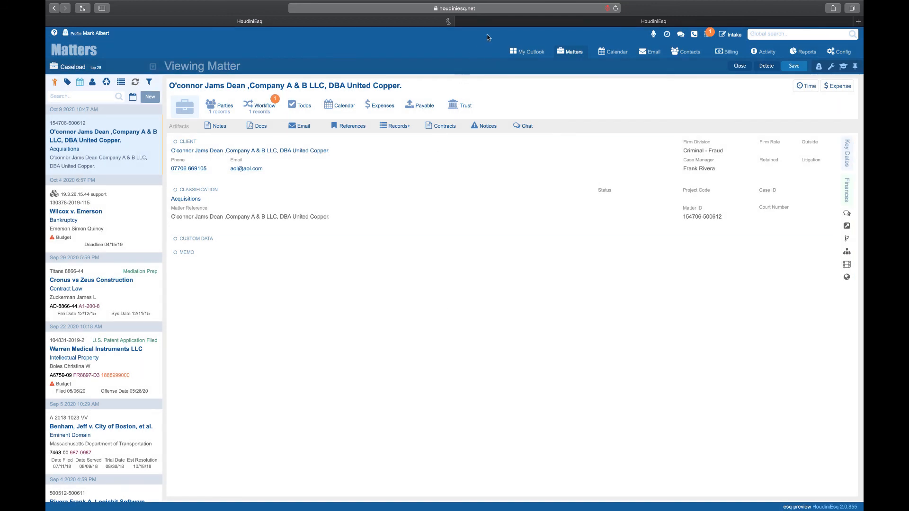
Switch to the Support User's browser tab and reply to the incoming chat message with "Its almost ready.".
click(508, 24)
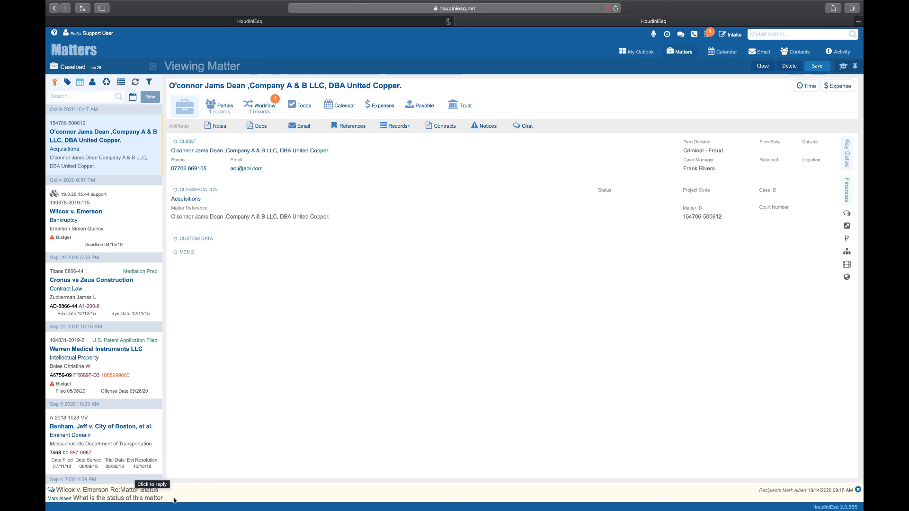
click(263, 494)
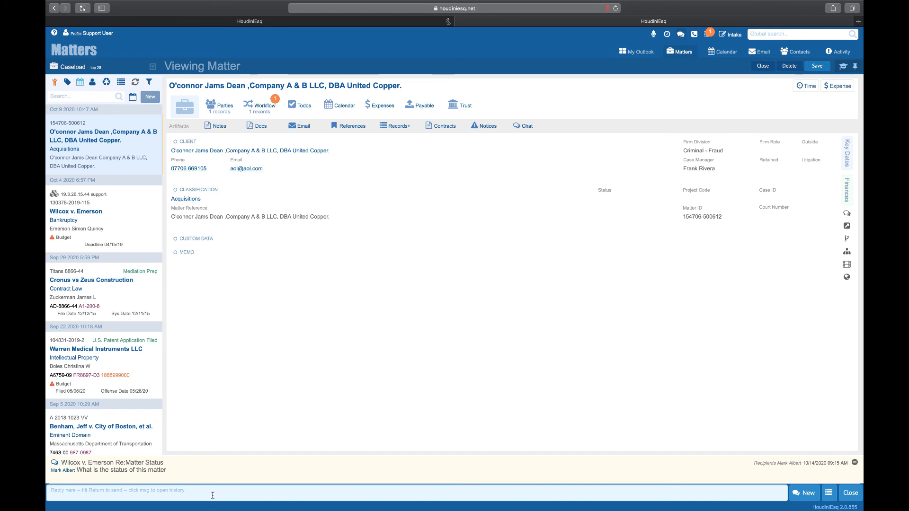
text(Its )
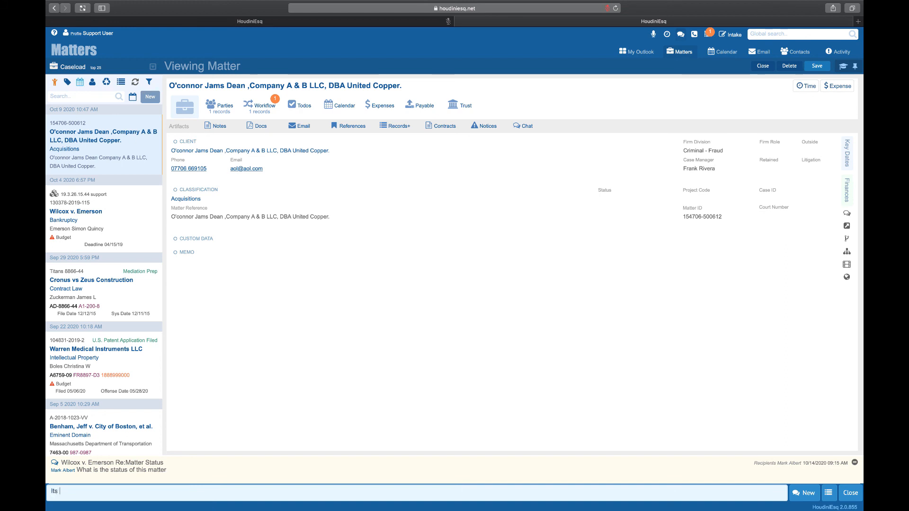
text(almost don)
key(BackSpace)
key(BackSpace)
key(BackSpace)
text(ready)
key(Return)
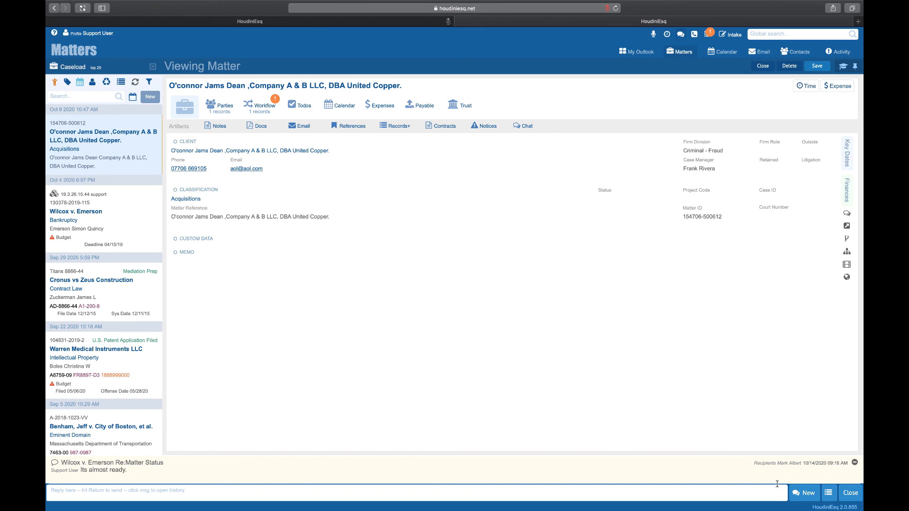
View the blank new-discussion form and the chat history, close both, and close the chat reply bar.
click(803, 494)
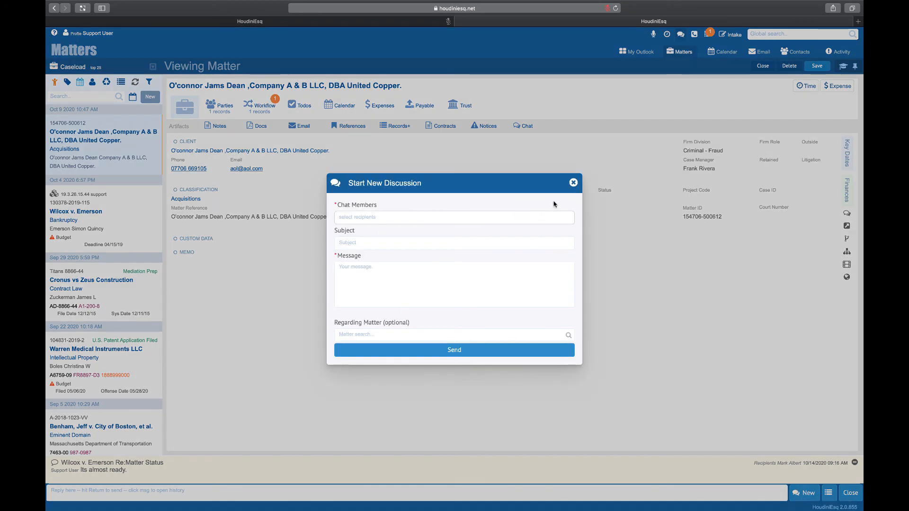
click(573, 183)
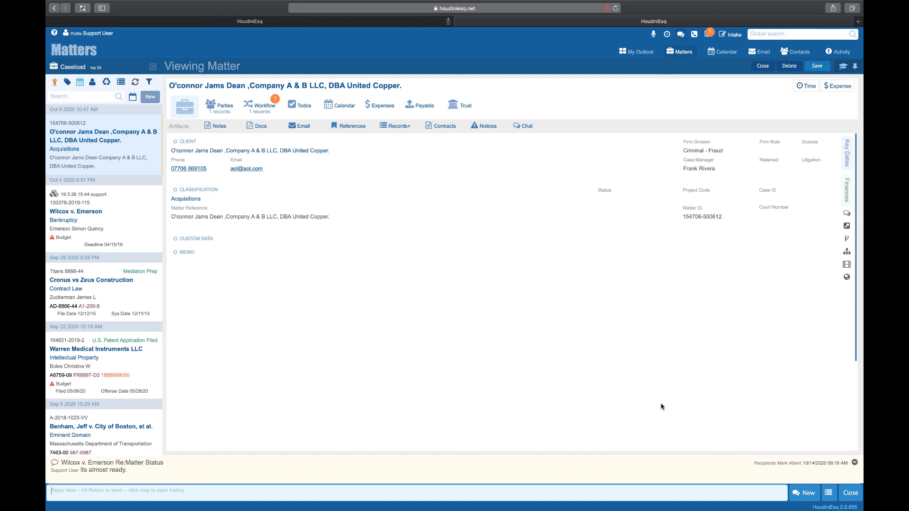
click(828, 498)
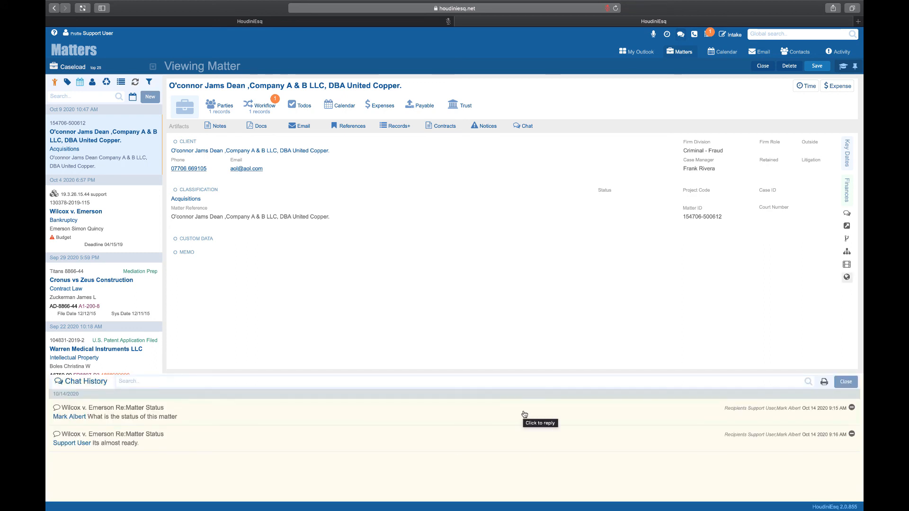
click(845, 383)
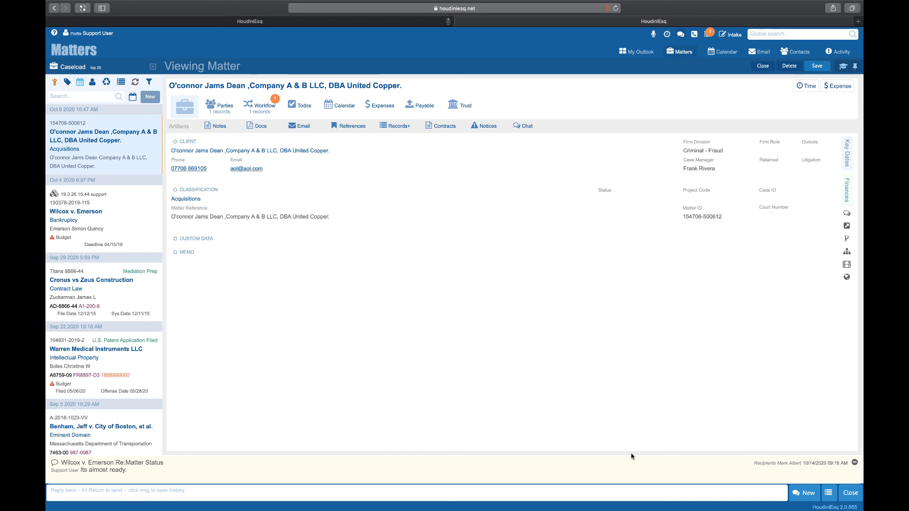
click(851, 495)
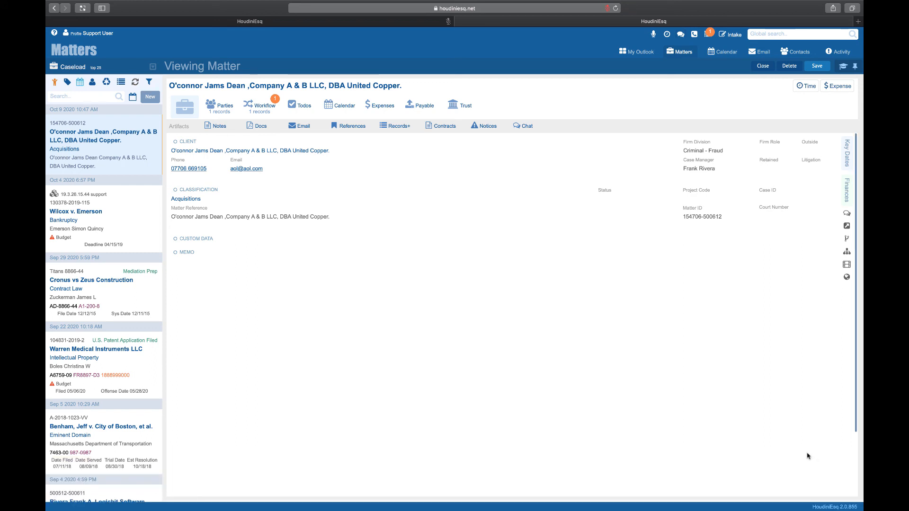
Return to the first user's browser tab, delete the Today reminders including the 1:00 PM Trial Prep one, and hide the Today list.
click(334, 22)
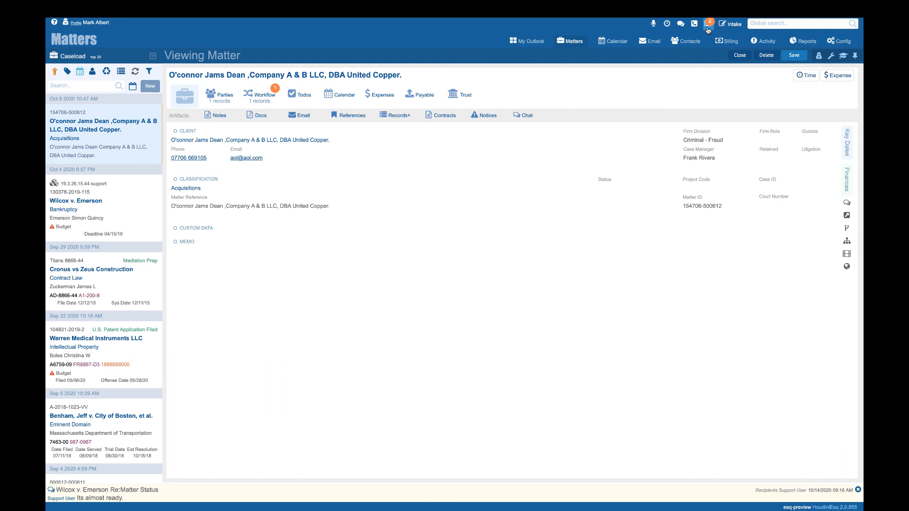
click(708, 29)
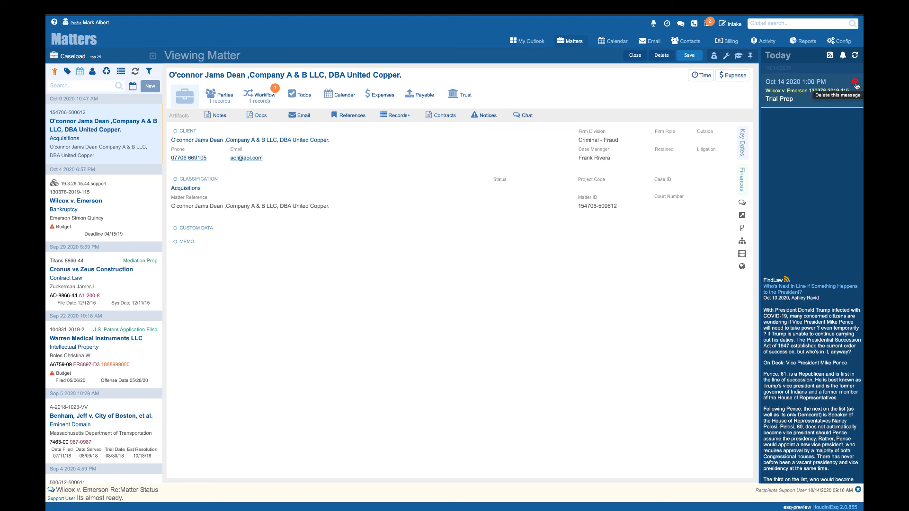
click(856, 84)
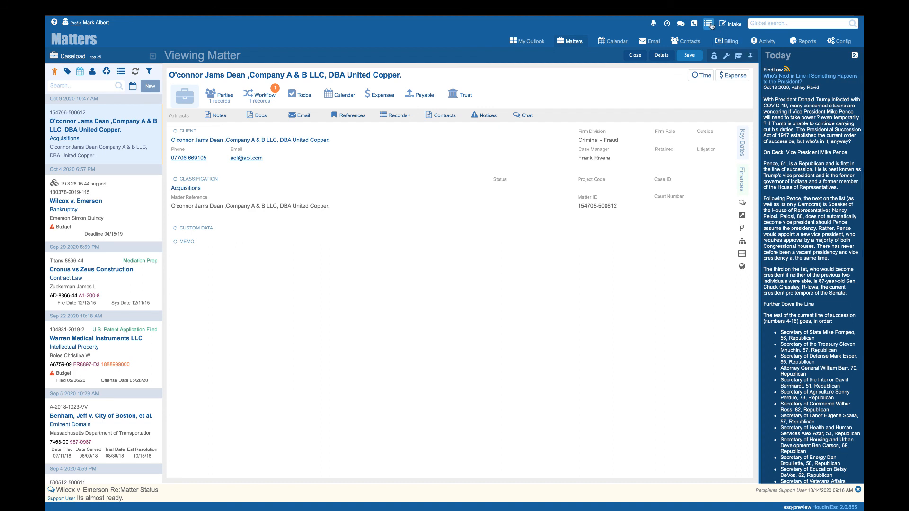
click(709, 25)
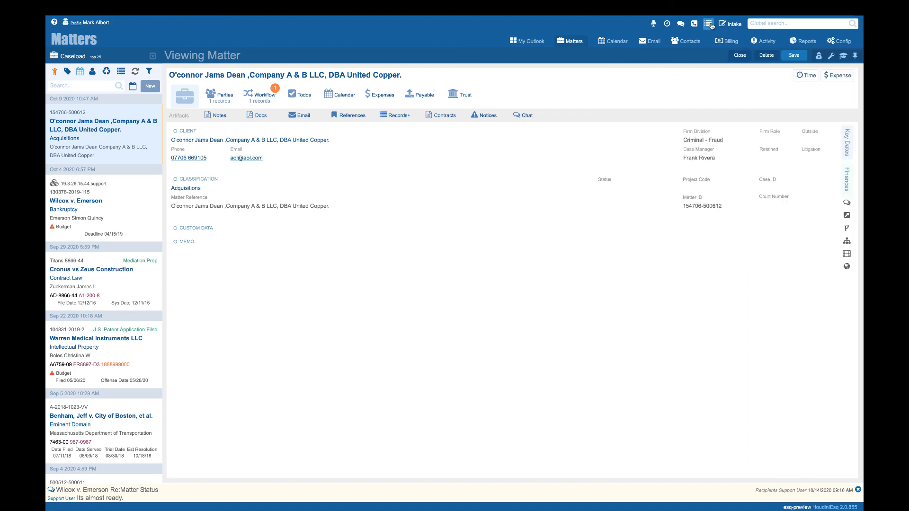